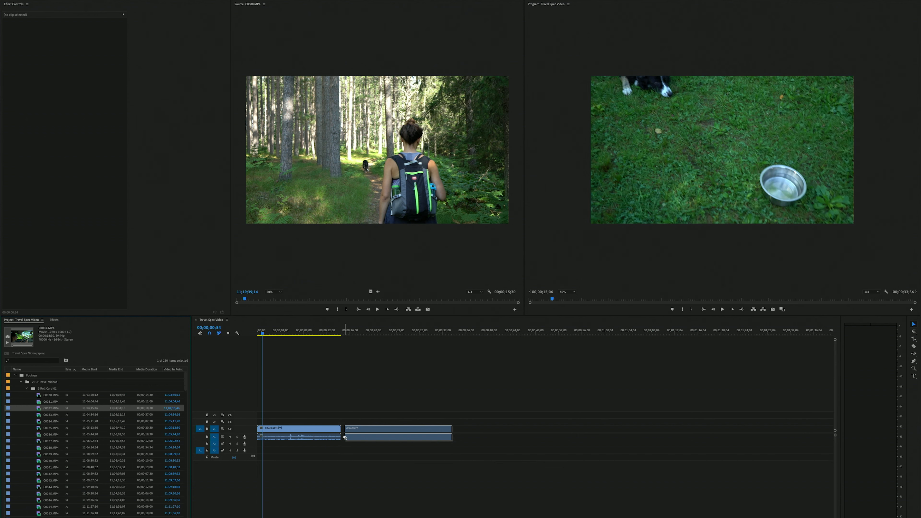
- Preview C0034.MP4 and C0035.MP4 in the Source monitor, scrubbing through the dog-in-car shot
double_click(38, 423)
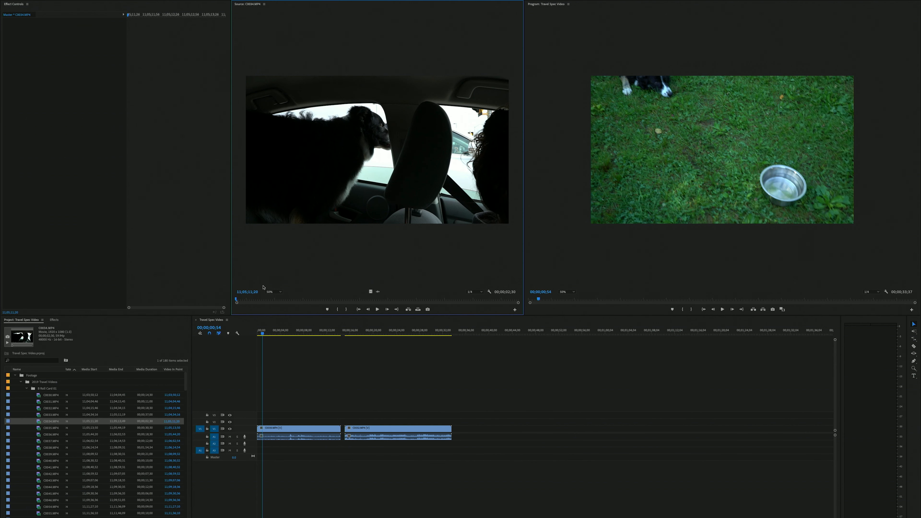
left_click_drag(244, 300, 335, 301)
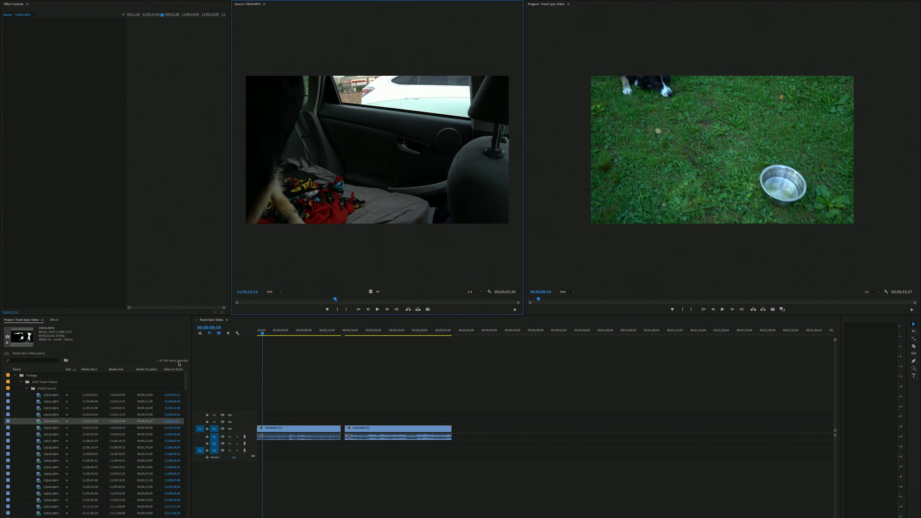
left_click(39, 429)
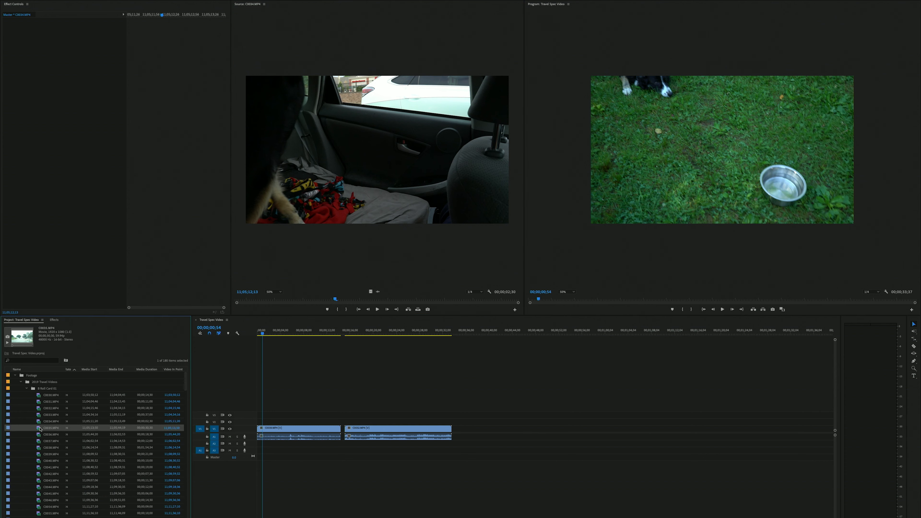
double_click(40, 429)
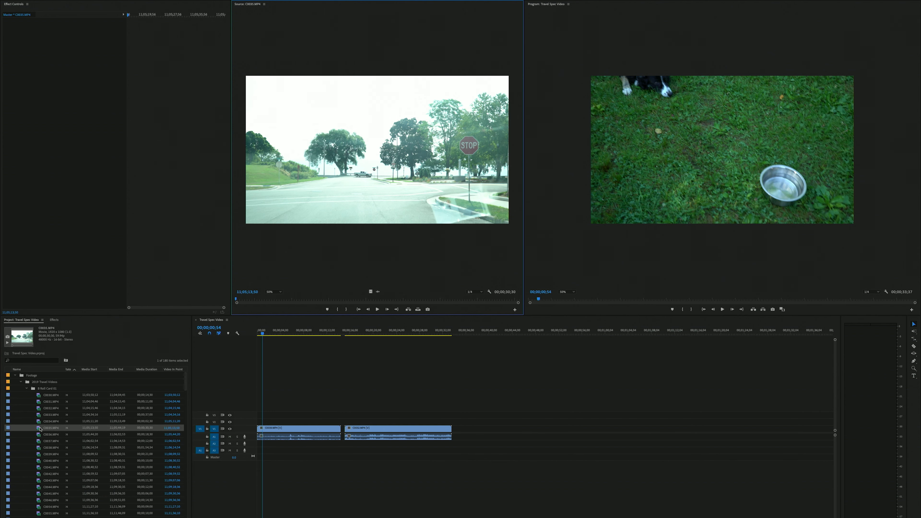
- Load C0038.MP4 in the Source monitor and scrub to the part where the couple walks across the beach
double_click(39, 448)
left_click_drag(256, 300, 275, 300)
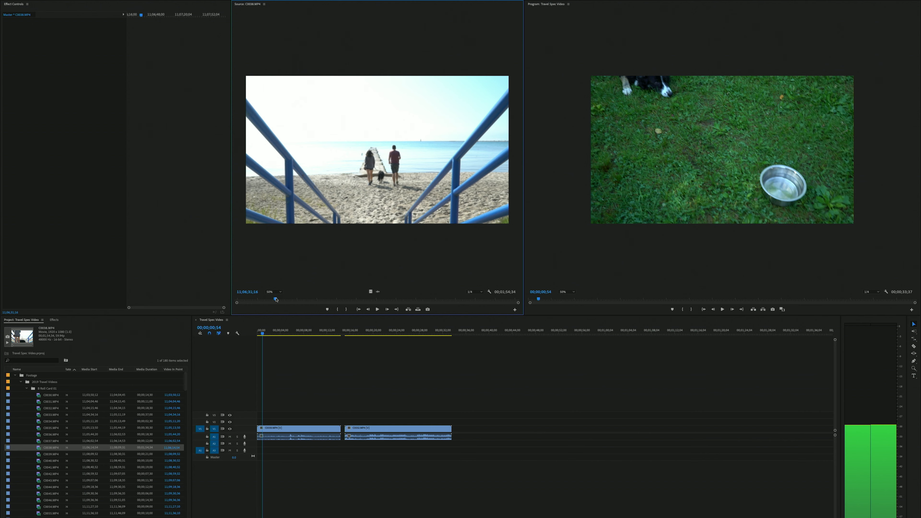
left_click_drag(276, 299, 271, 300)
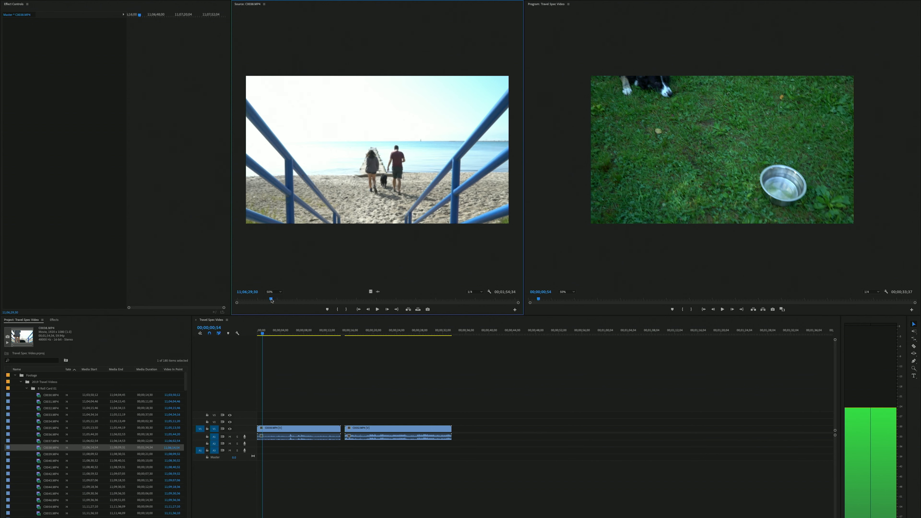
- Place the whole C0038.MP4 clip at the start of the timeline, check its end and delete it
left_click_drag(399, 189, 254, 439)
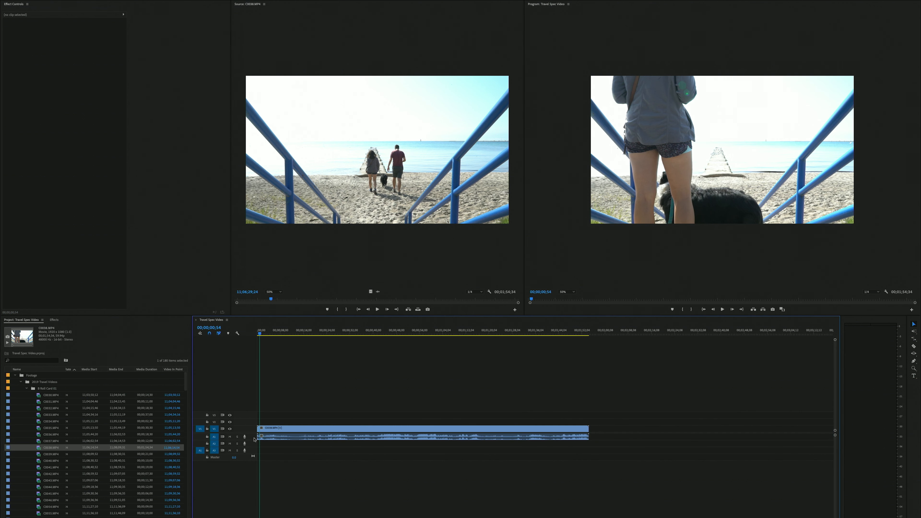
left_click(589, 328)
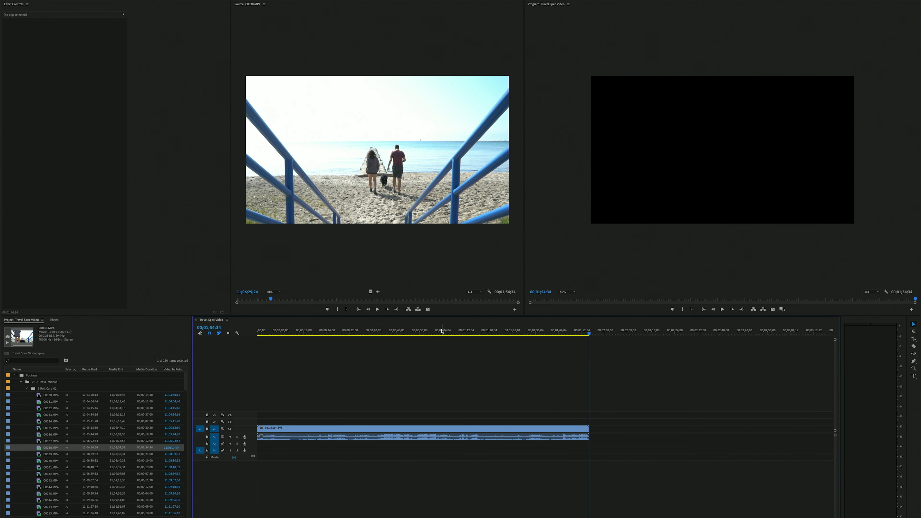
left_click(321, 439)
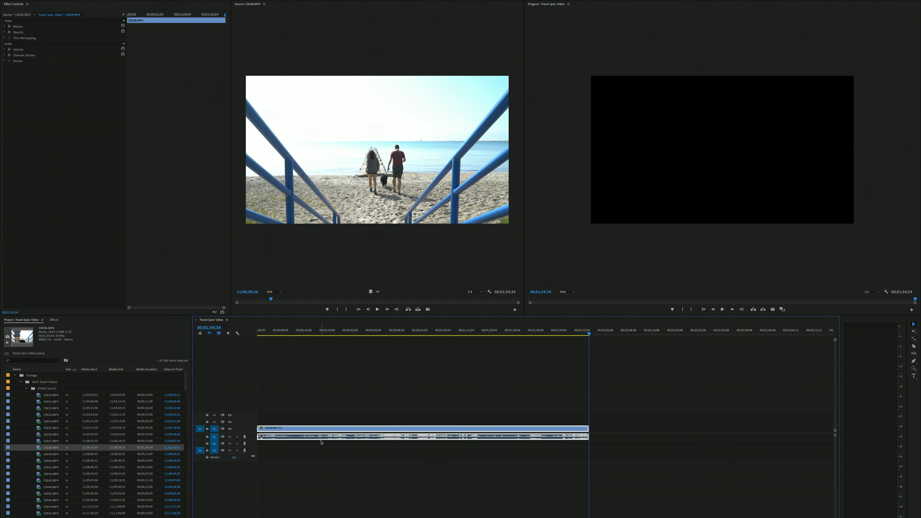
key("Delete")
- Mark an In point at 11;06;27;24 and an Out point at 11;06;36;48 on the C0038.MP4 source clip
left_click(263, 299)
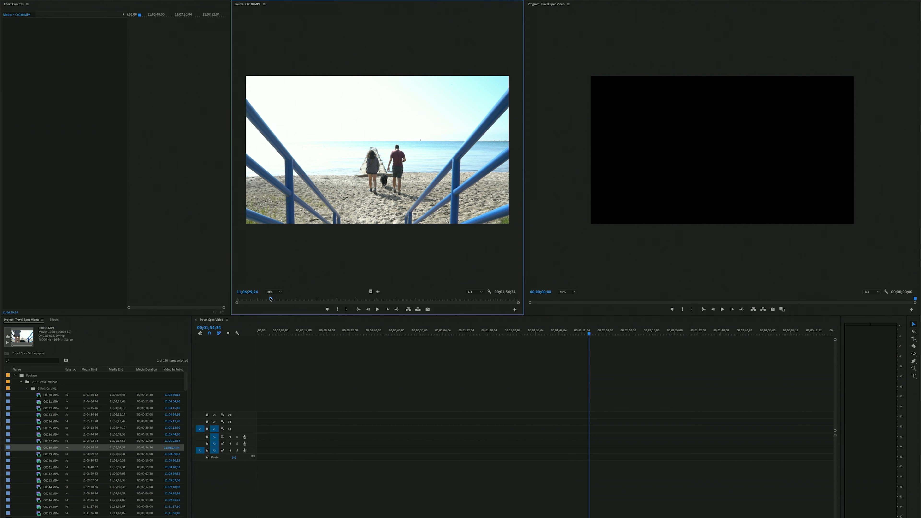
key("space")
mouse_move(263, 299)
left_mouse_down()
mouse_move(288, 300)
mouse_move(265, 302)
left_mouse_up()
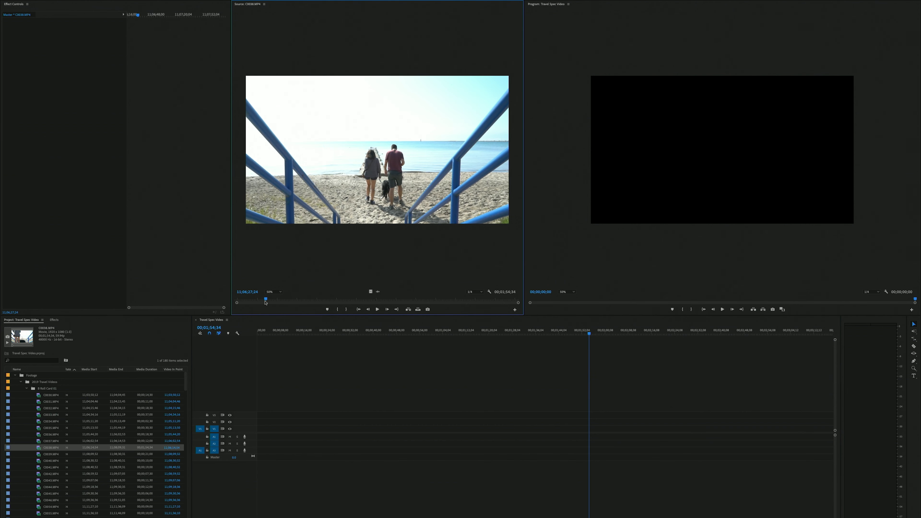
left_click(338, 310)
left_click(270, 301)
left_click_drag(269, 301, 289, 301)
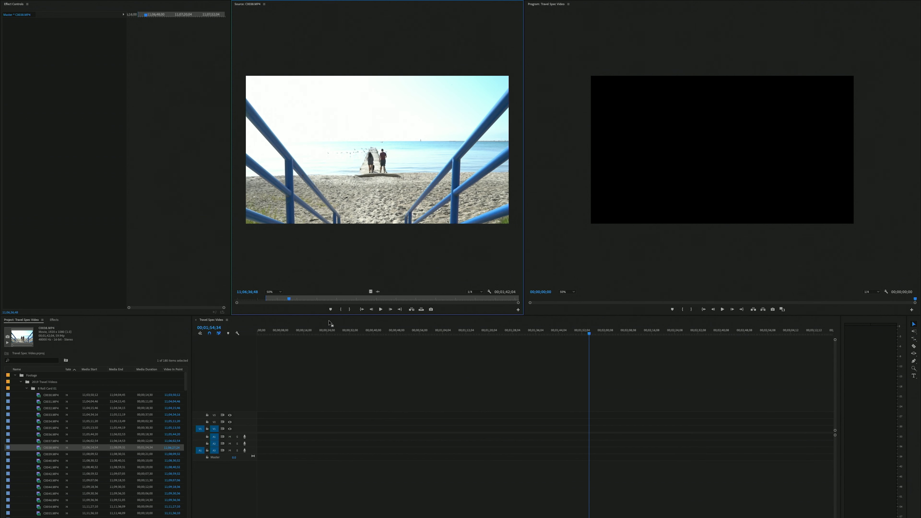
left_click(350, 309)
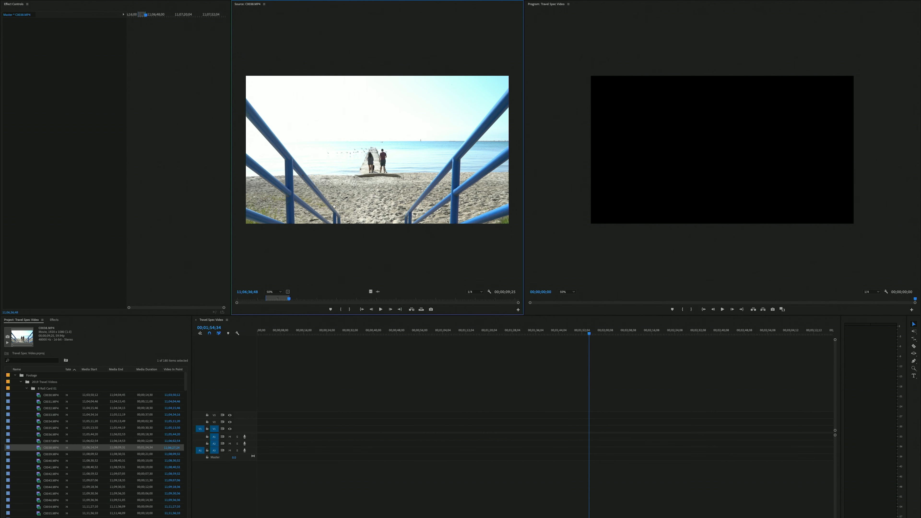
- Place the marked range of C0038.MP4 at the start of the timeline and scrub through it
left_click_drag(333, 207, 259, 439)
left_click_drag(268, 332, 284, 335)
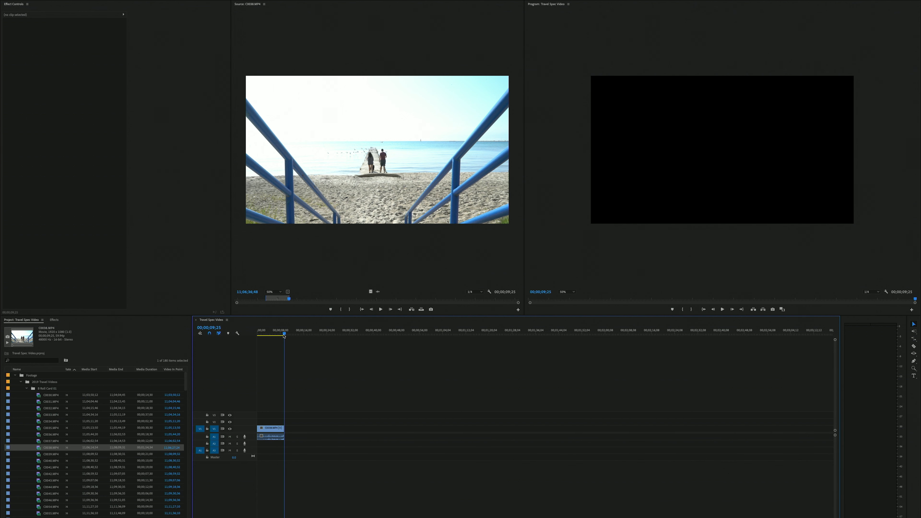
left_click_drag(284, 336, 268, 337)
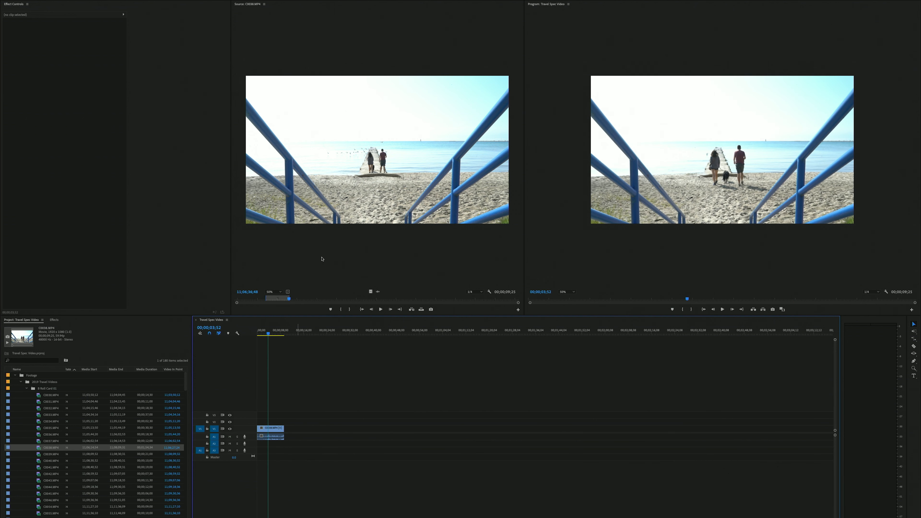
- Delete the short beach clip from the timeline and clear the source clip's In and Out points
left_click(270, 430)
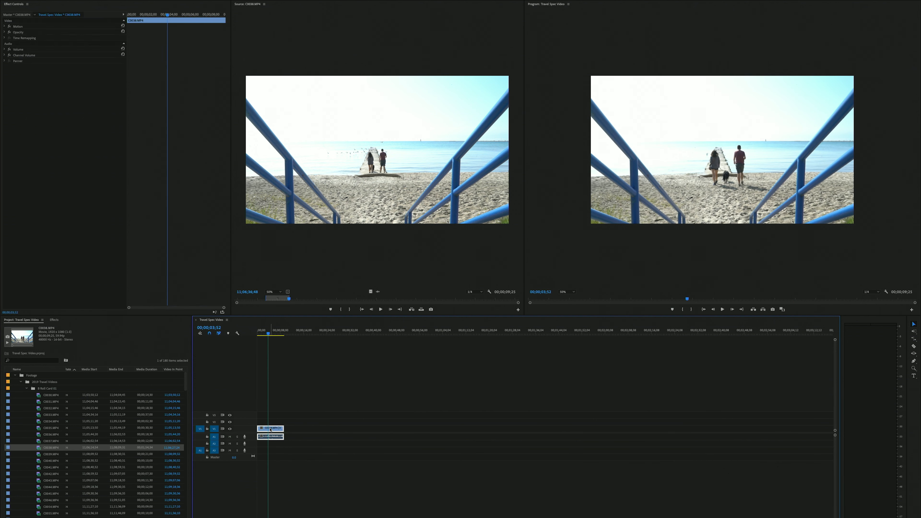
key("Delete")
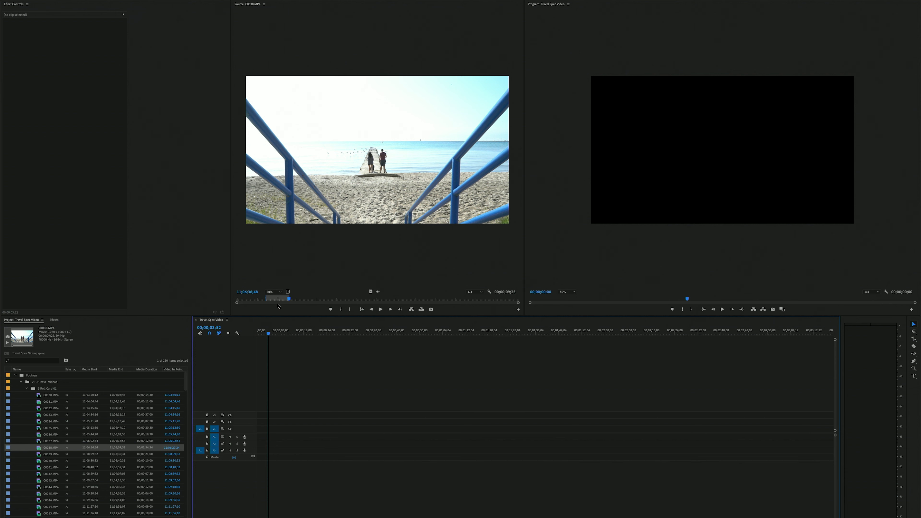
right_click(280, 299)
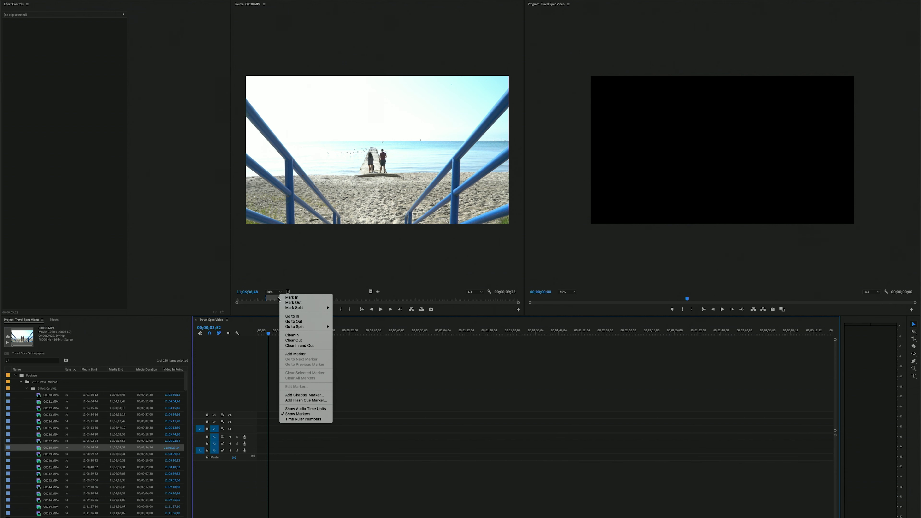
left_click(299, 345)
- Place the full-length C0038.MP4 clip at the start of the timeline and move the playhead to 00;00;10;40
left_click_drag(336, 178, 258, 437)
left_click(266, 332)
left_click_drag(266, 332, 287, 333)
- Cut the beach clip with the Razor tool at the playhead and again at about 18 seconds
key("c")
key("v")
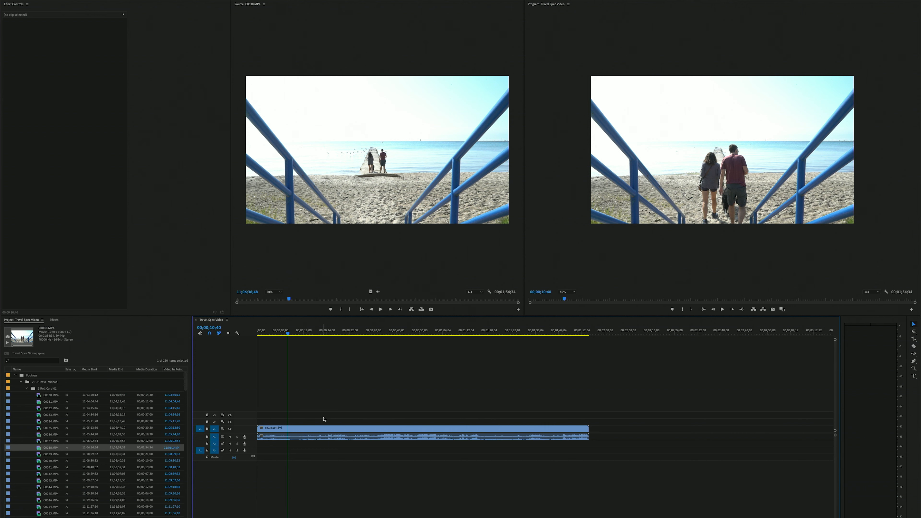
left_click(914, 347)
left_click(310, 434)
left_click(291, 433)
key("v")
- Delete the first and last segments of the cut beach clip and scrub through the middle segment
left_click(331, 432)
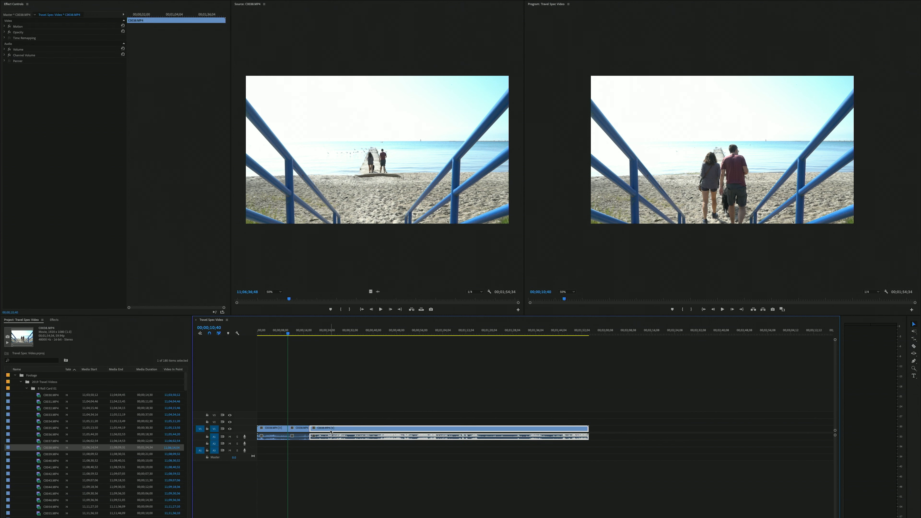
key("Delete")
left_click(271, 432)
key("Delete")
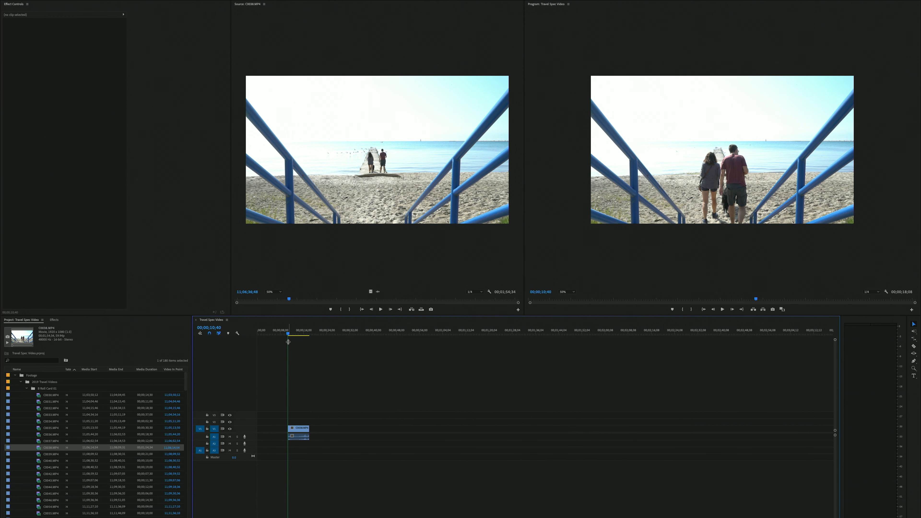
left_click_drag(288, 336, 301, 338)
- Undo the segment deletions and the razor cuts so the beach clip is one piece again
key("ctrl+z")
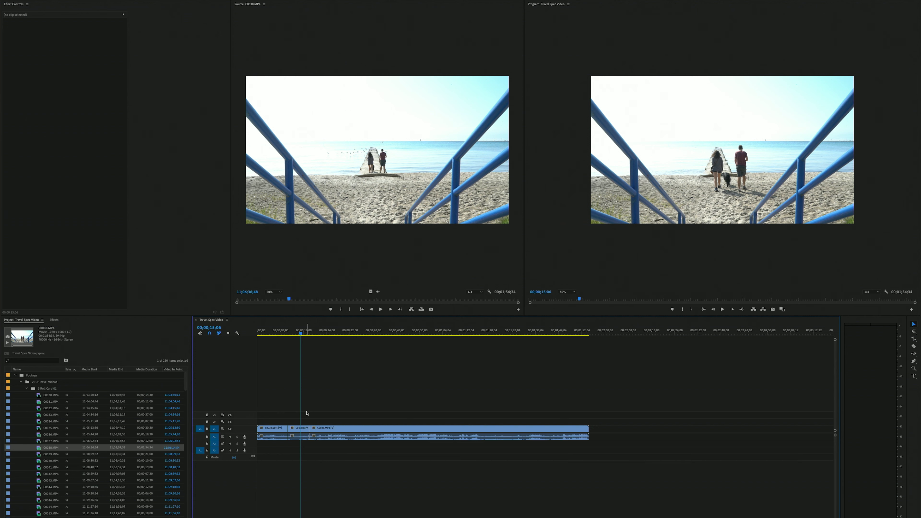
key("ctrl+z")
key("ctrl+z")
- Trim the start of the beach clip to 00;00;08;02 and shorten it by pulling in its end
left_click(281, 330)
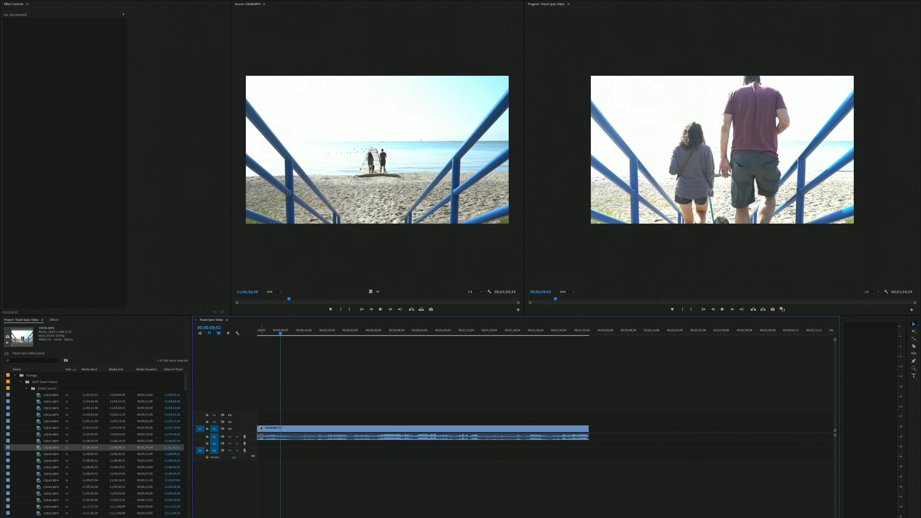
left_click(259, 429)
left_click_drag(259, 429, 282, 428)
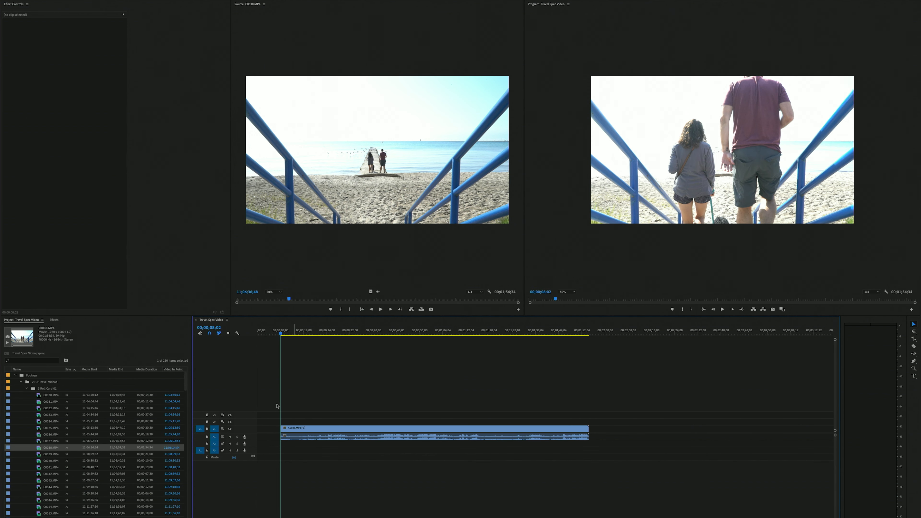
left_click_drag(293, 331, 307, 332)
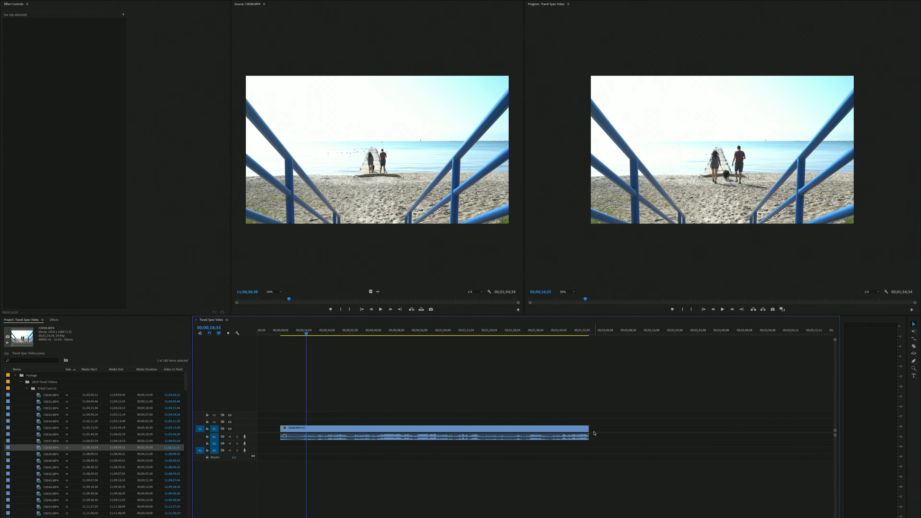
left_click_drag(588, 432, 390, 428)
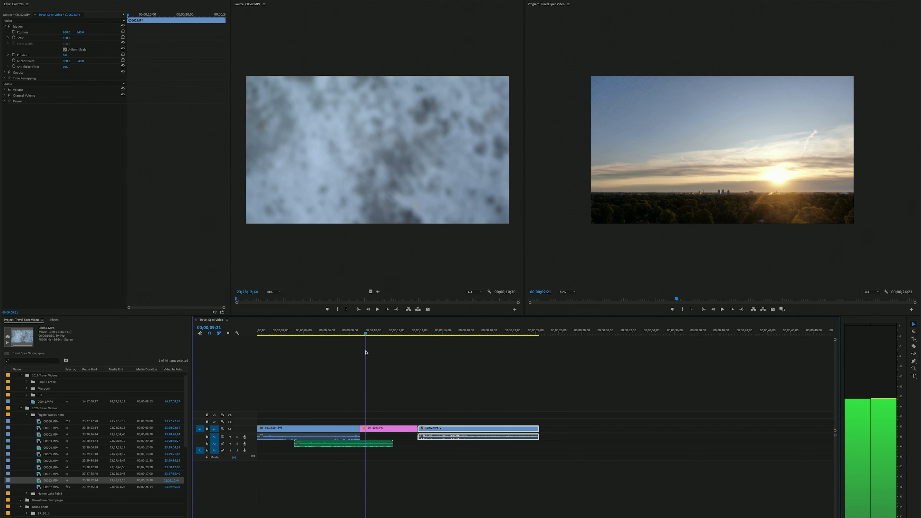
- Stop playback, then shorten and reposition the green audio clip to span about 7 to 11.5 seconds on the second audio track
key("space")
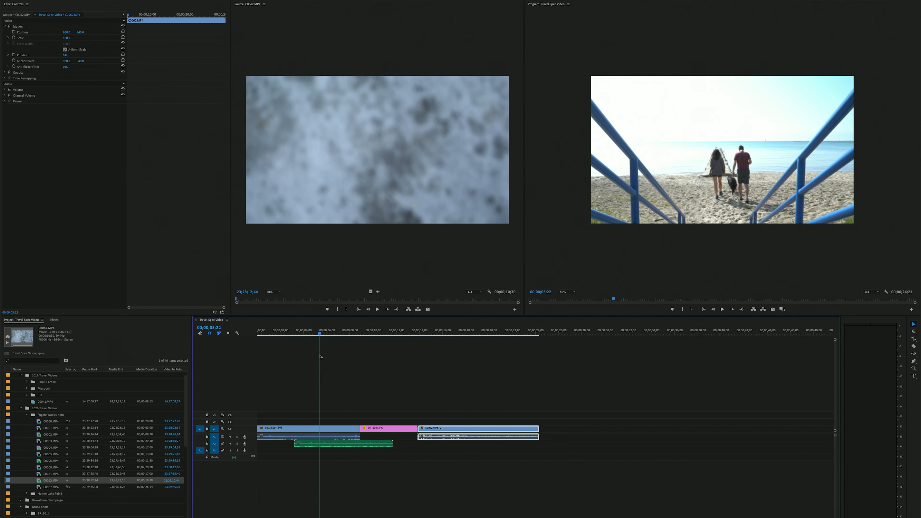
left_click_drag(321, 448, 328, 448)
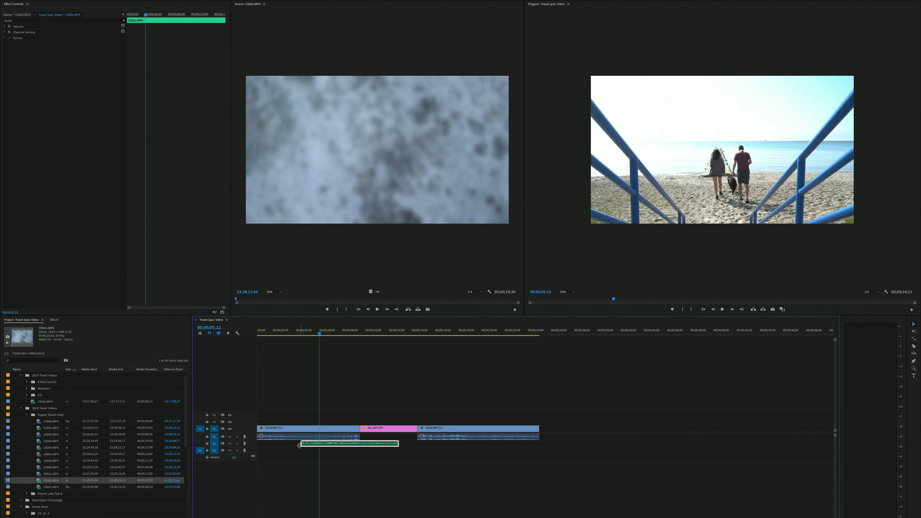
left_click_drag(300, 445, 319, 444)
left_click_drag(395, 443, 374, 447)
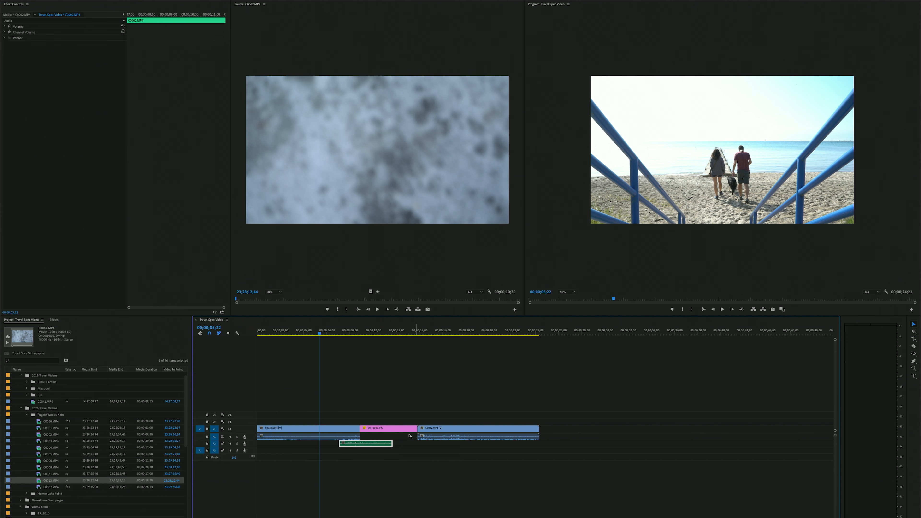
- Move the last video clip later and extend the sunset still to about 19 seconds, with the video directly after it
left_click(398, 431)
left_click(386, 331)
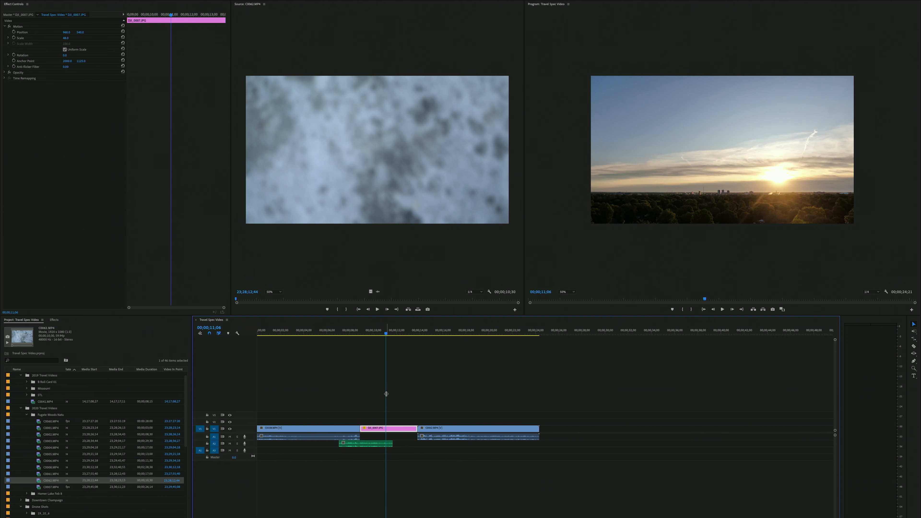
left_click_drag(415, 427, 518, 428)
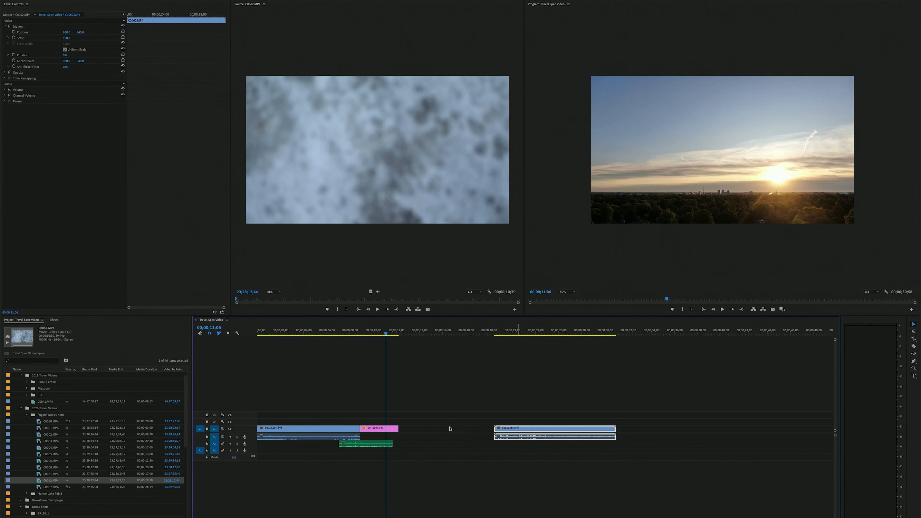
left_click_drag(397, 430, 503, 429)
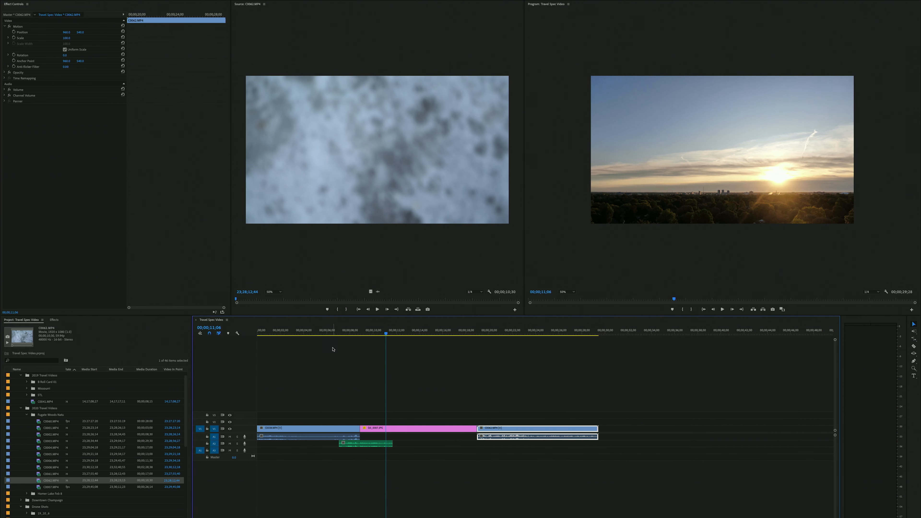
- Move the sunset still up to the second video track, starting at about 6 seconds so it overlaps the beach clip
left_click(320, 334)
left_click_drag(320, 334, 344, 334)
left_click_drag(380, 429, 349, 425)
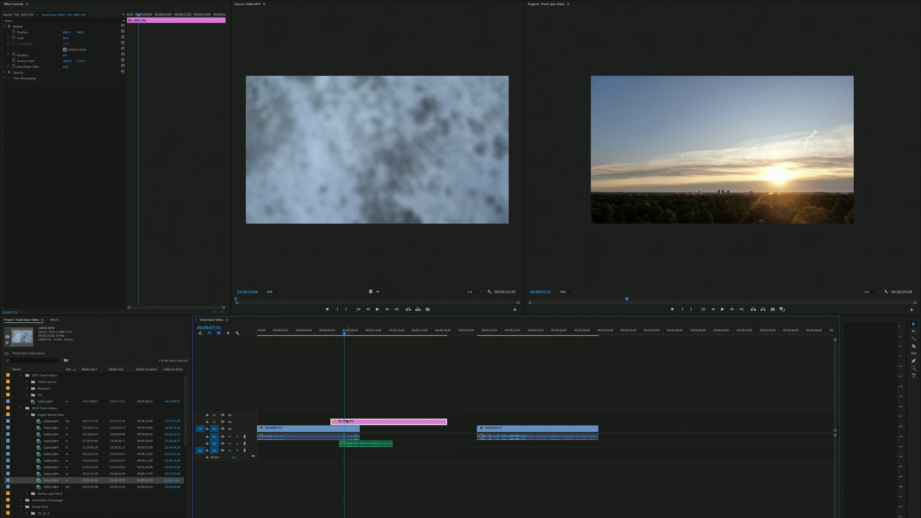
- Scrub and play through the section where the sunset still overlaps the beach clip to check which layer shows
left_click_drag(333, 332, 355, 334)
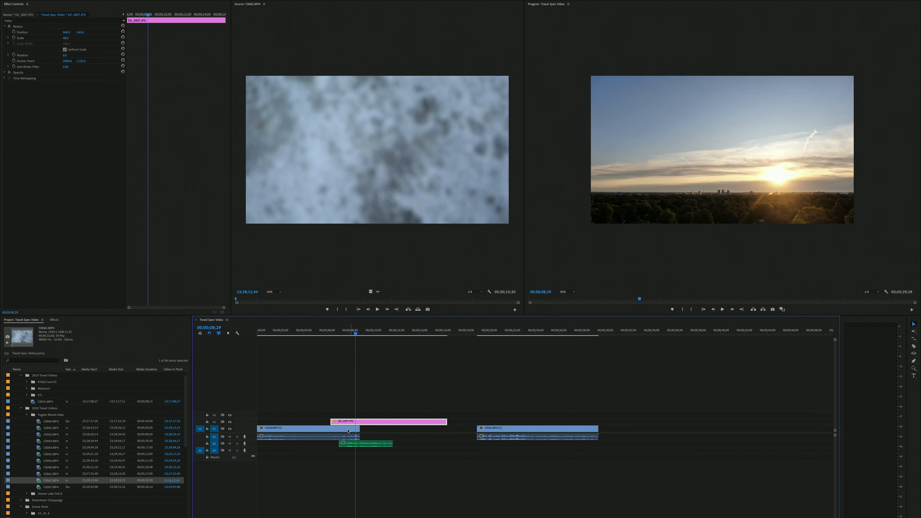
left_click_drag(347, 332, 326, 332)
key("space")
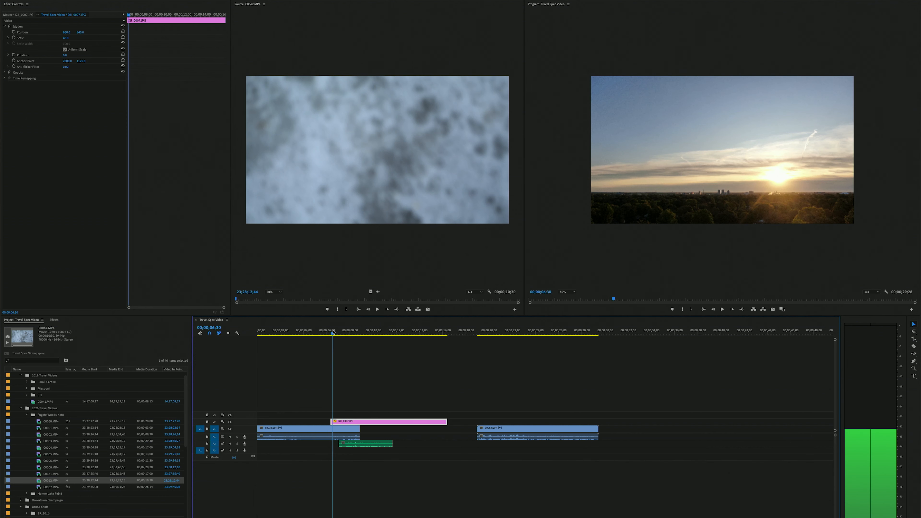
key("space")
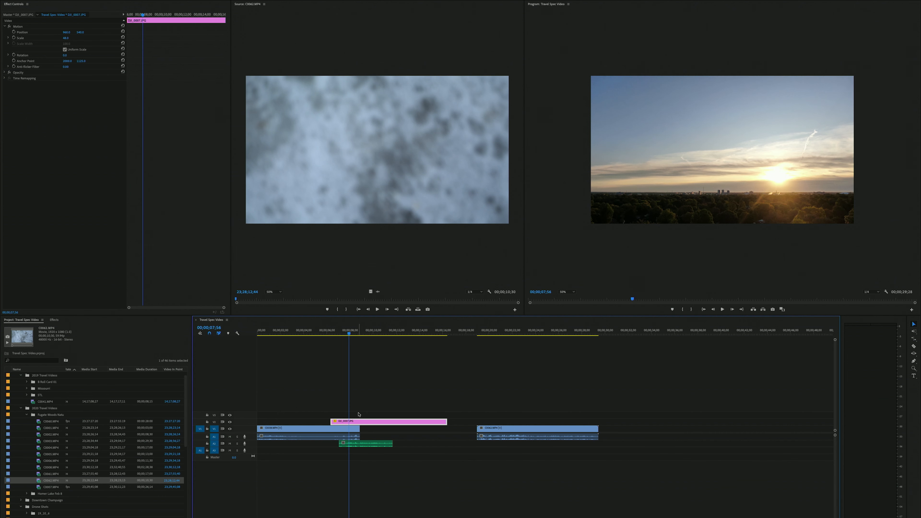
left_click(359, 414)
left_click(323, 332)
left_click_drag(324, 333, 366, 334)
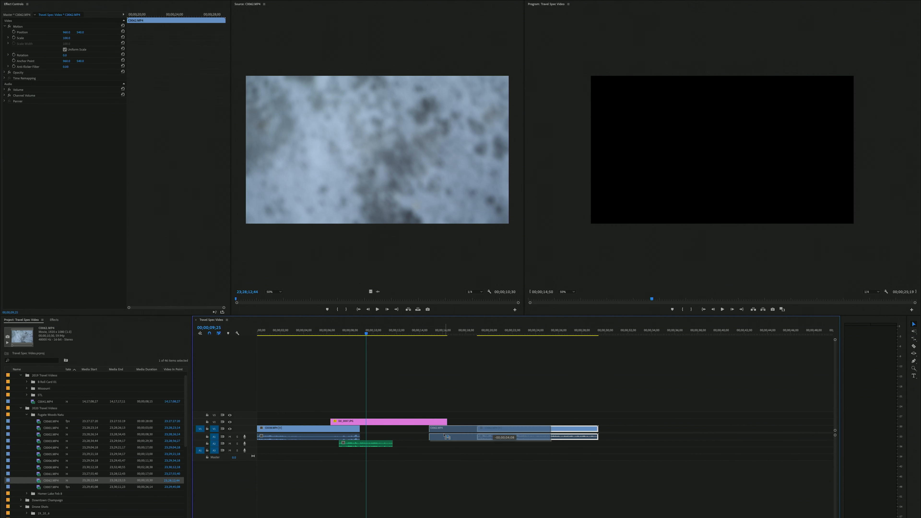